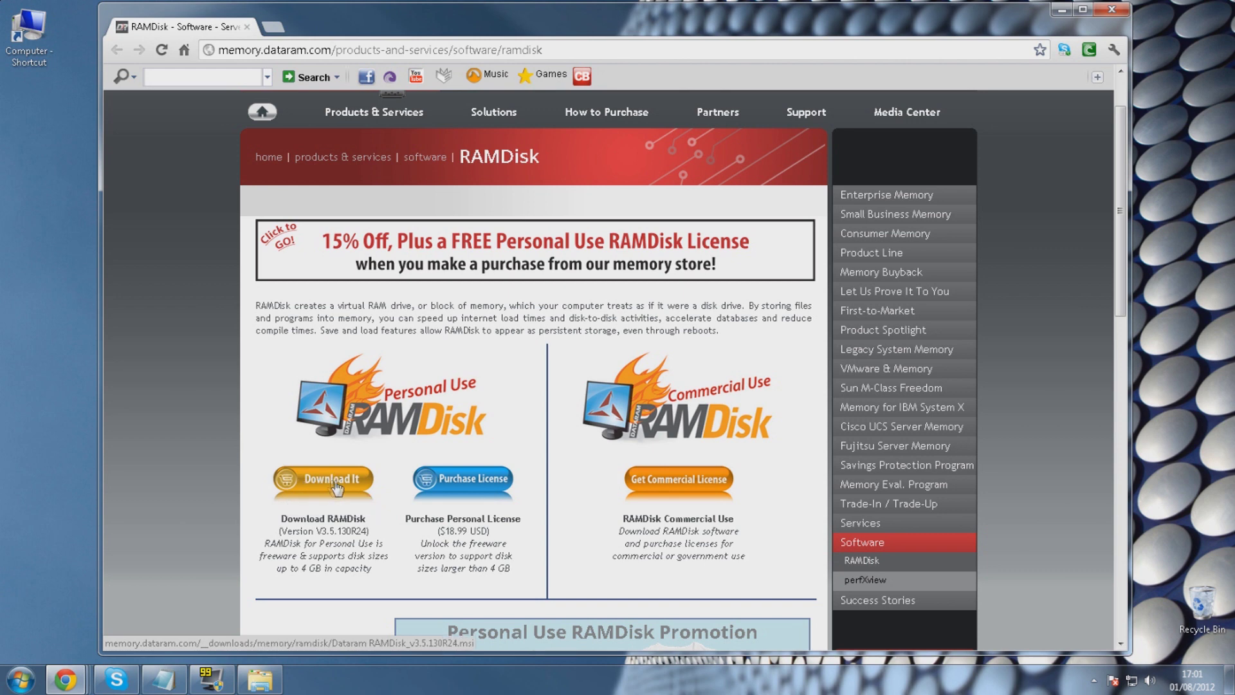
Step: Start downloading the free Personal Use RAMDisk installer from the Dataram page
click(321, 485)
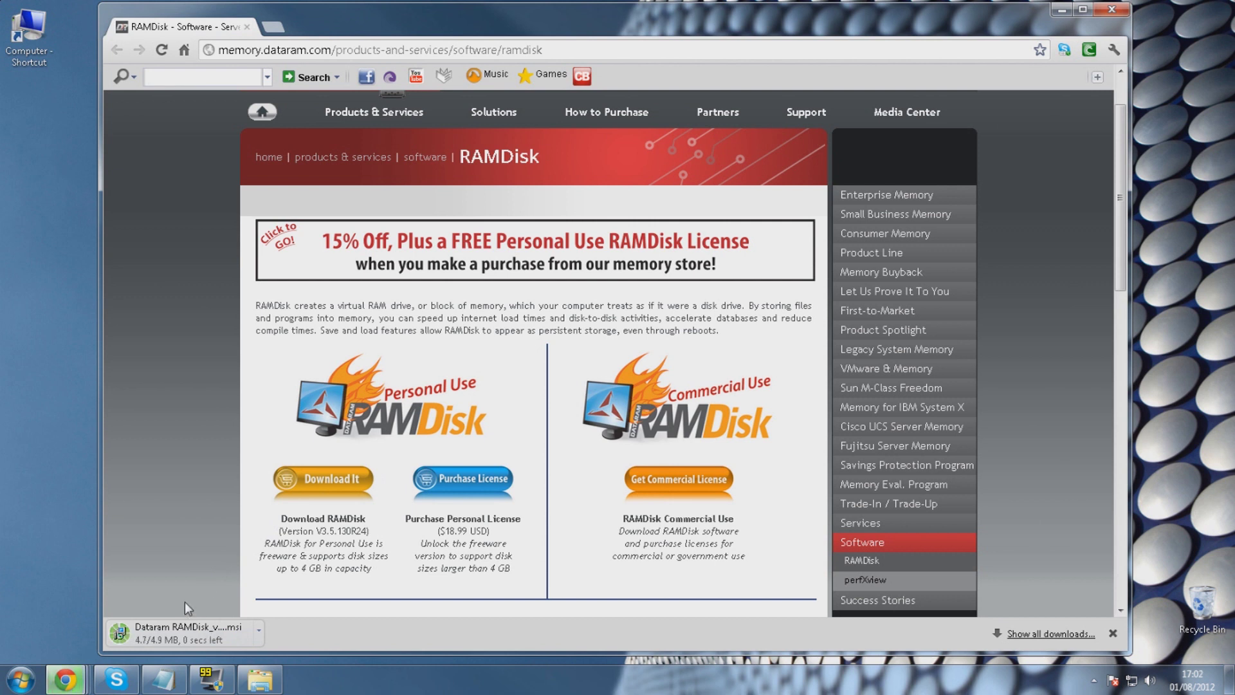
Step: Run the downloaded RAMDisk .msi, accept the license, and continue through the setup wizard
click(188, 627)
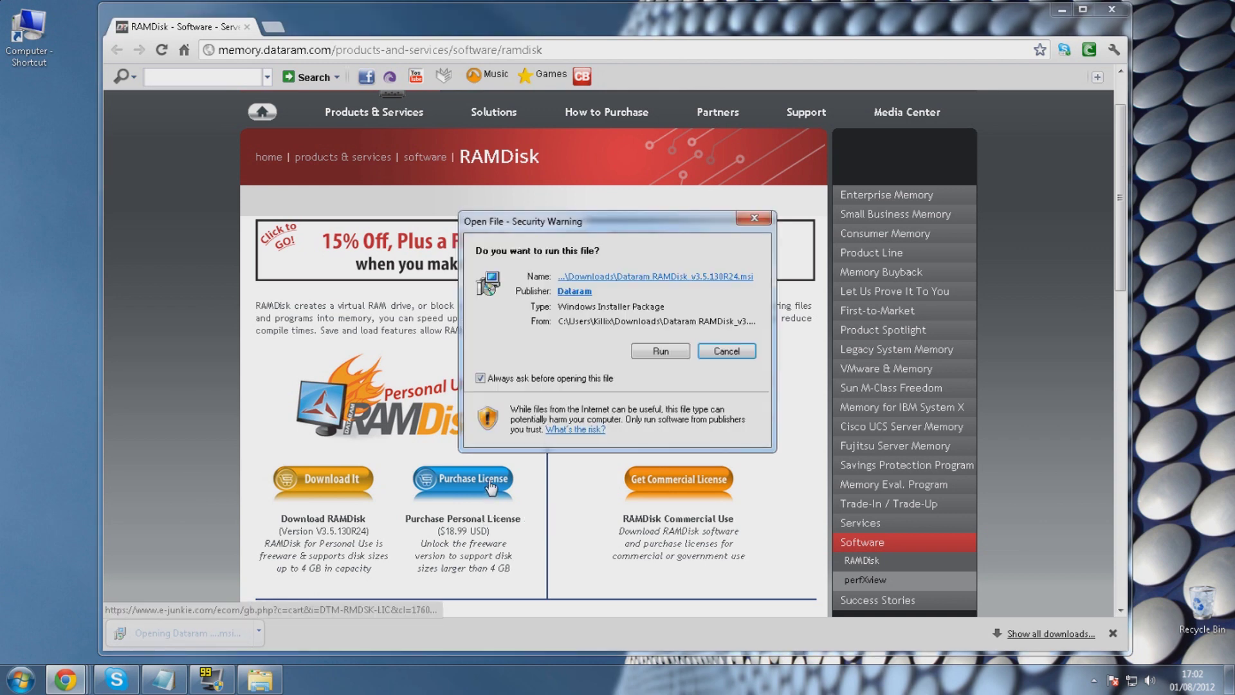
click(660, 350)
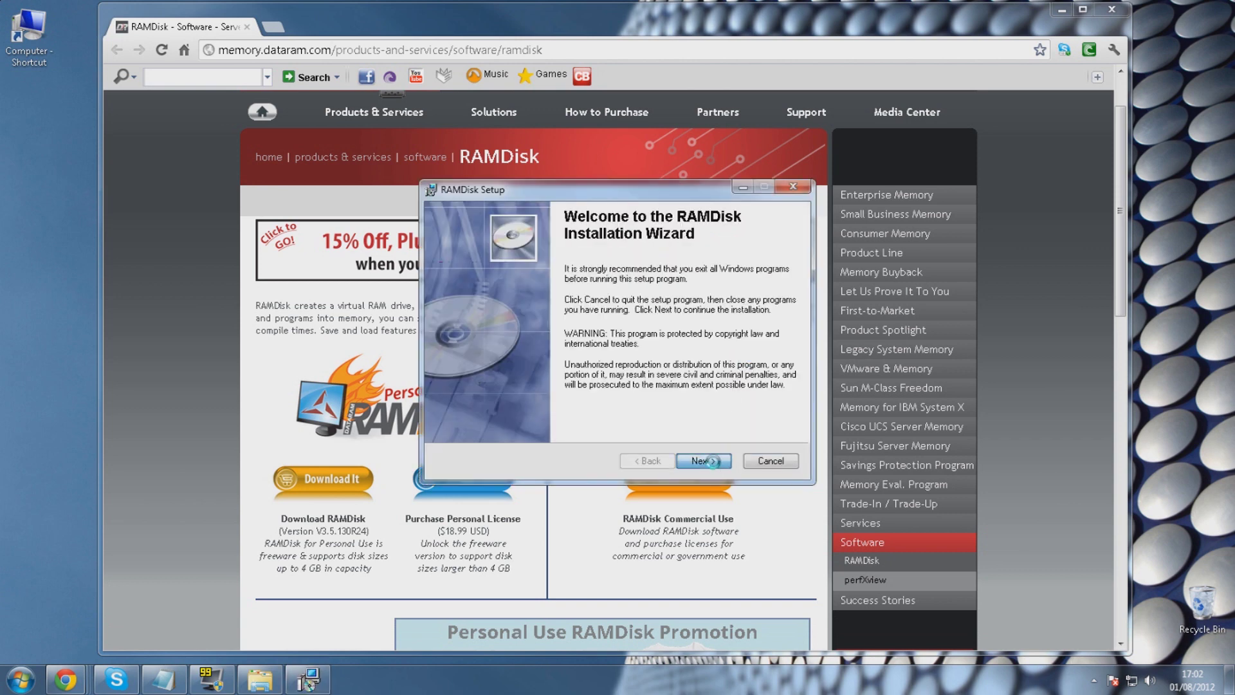
click(702, 461)
click(554, 418)
click(702, 460)
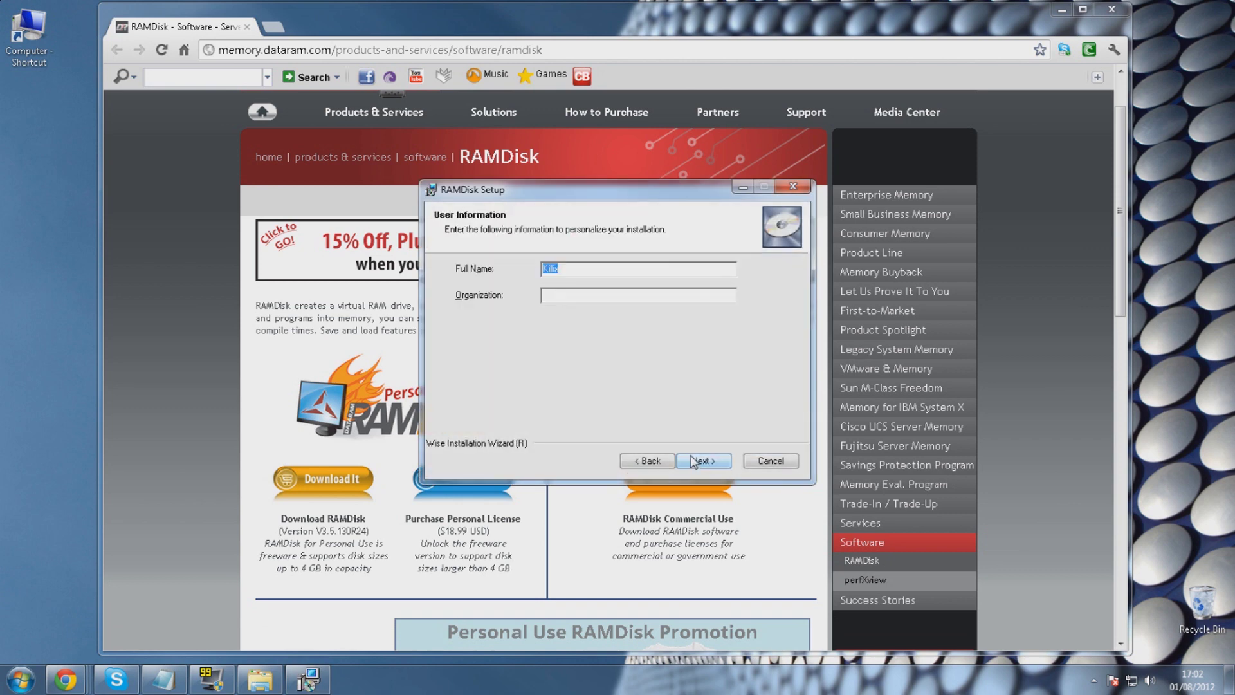
click(703, 461)
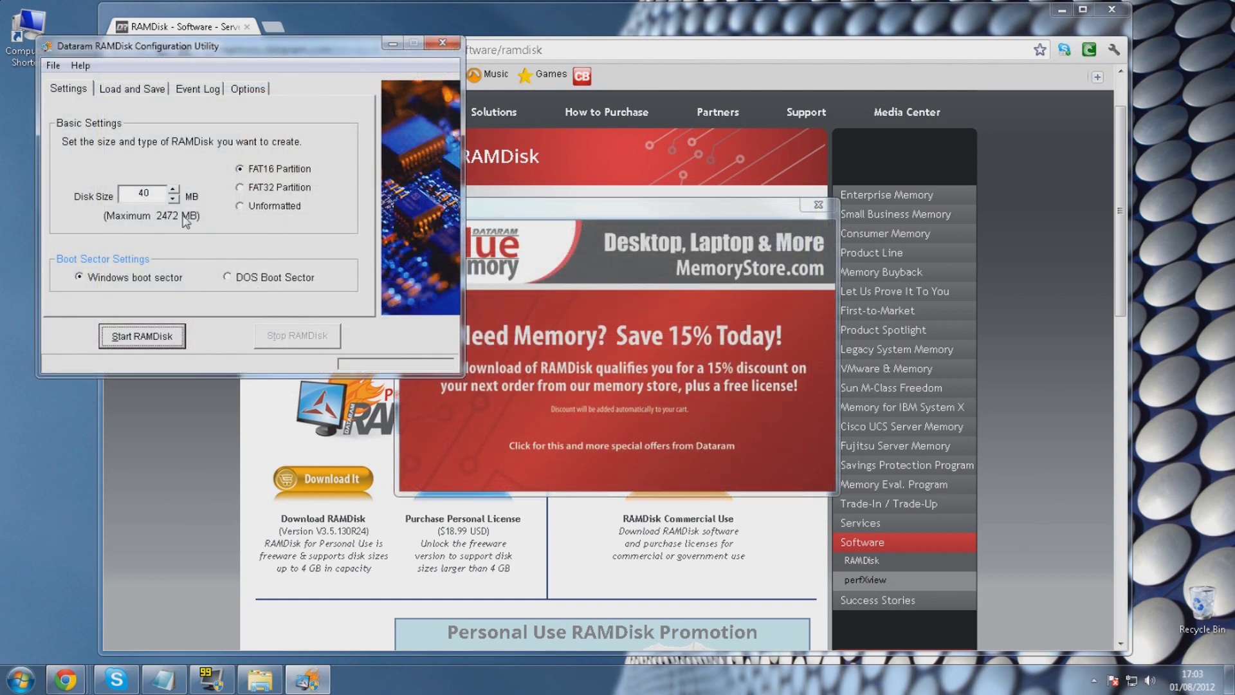
Step: Start a 400 MB FAT16 RAM disk and approve installing its device software
click(155, 195)
text(0)
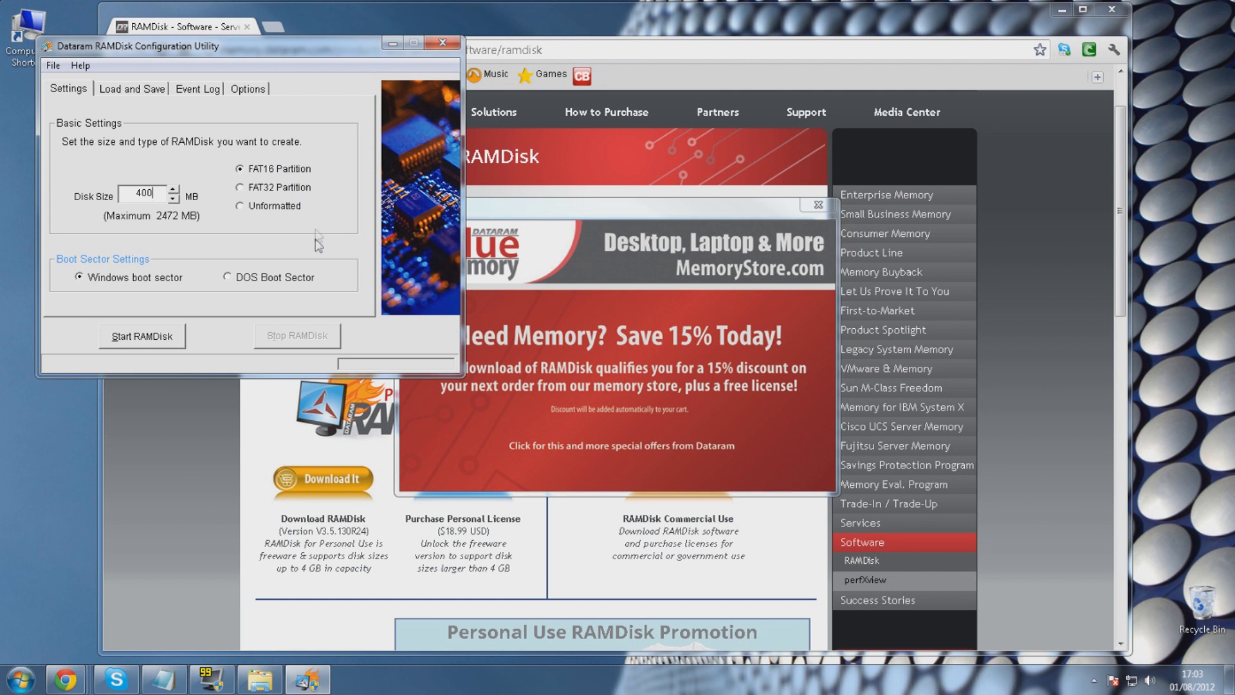
click(160, 338)
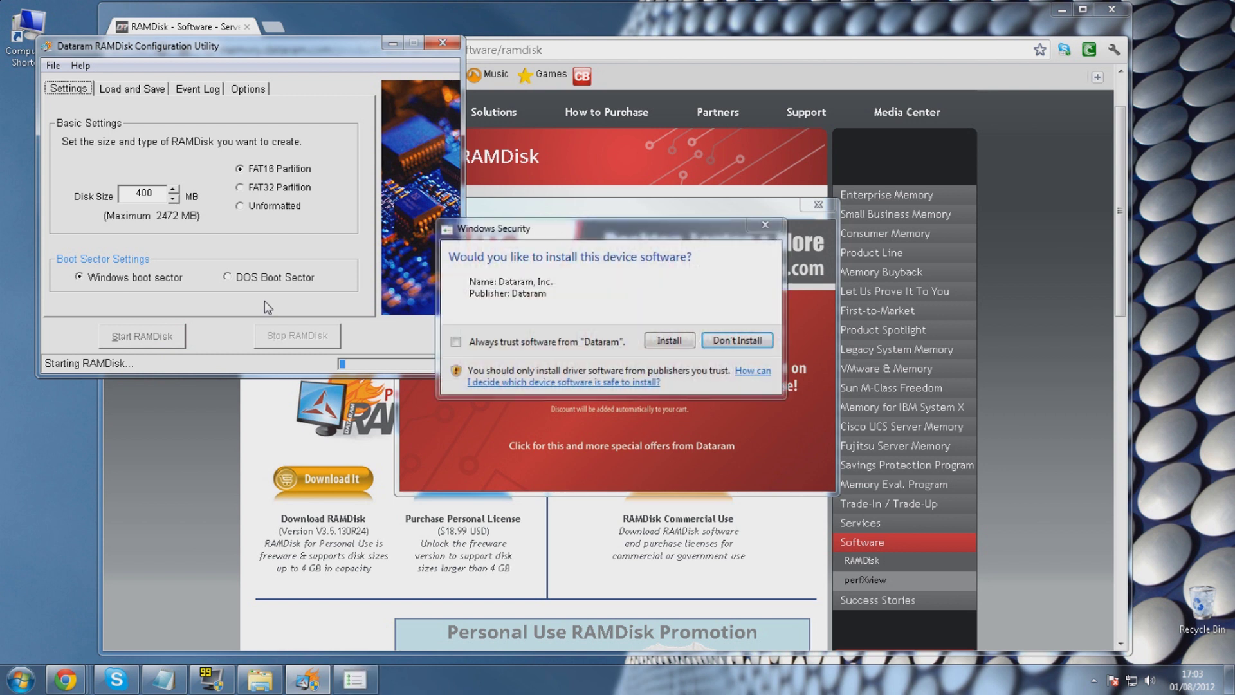
click(668, 341)
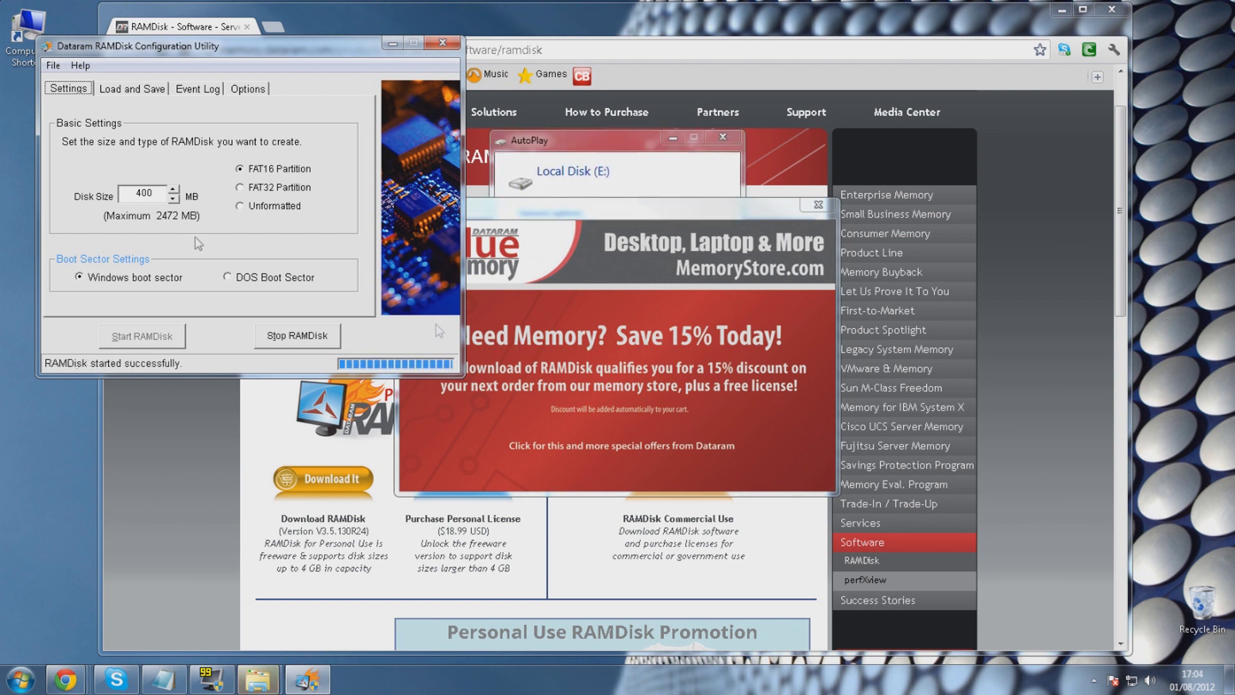
Step: Enable image loading at startup and saving on shutdown, then save C:\RAMDisk.img now
click(126, 96)
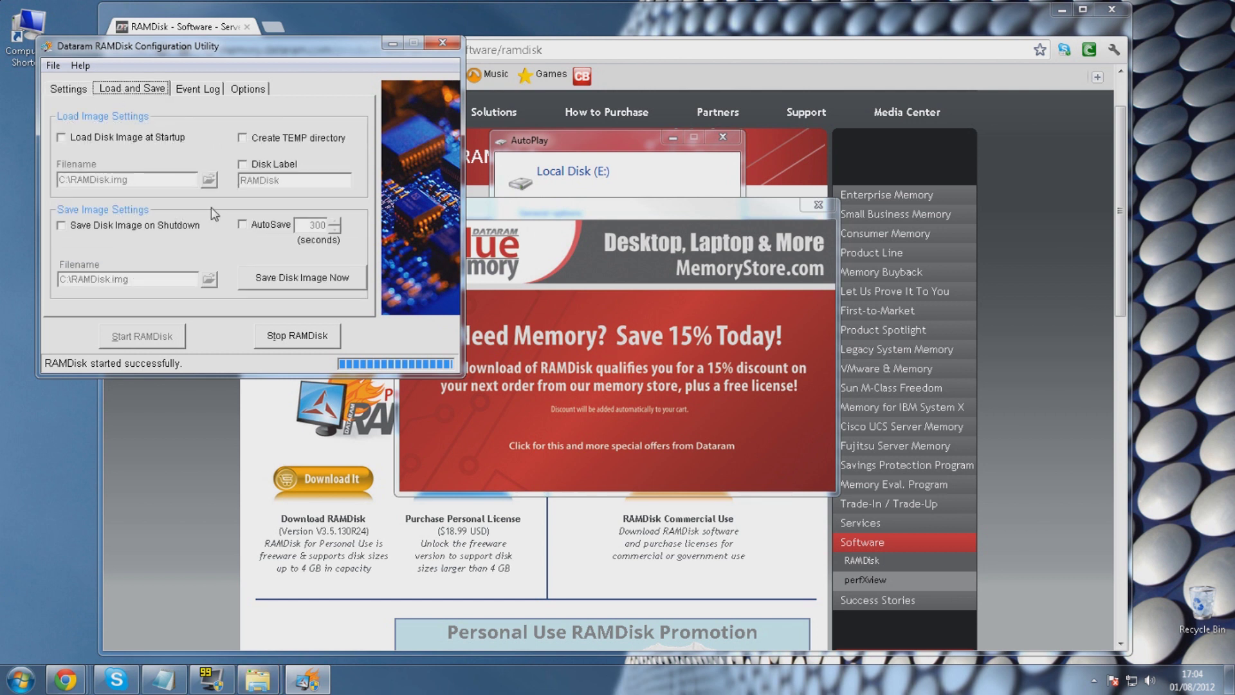
click(152, 140)
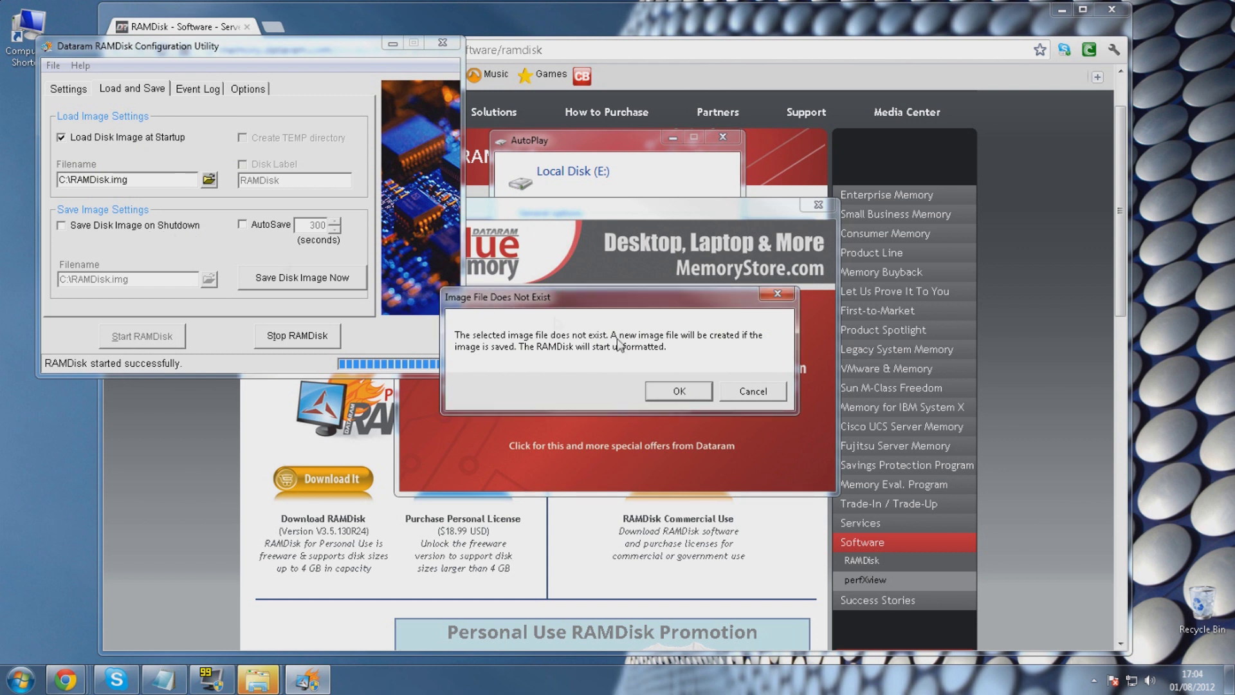
click(680, 391)
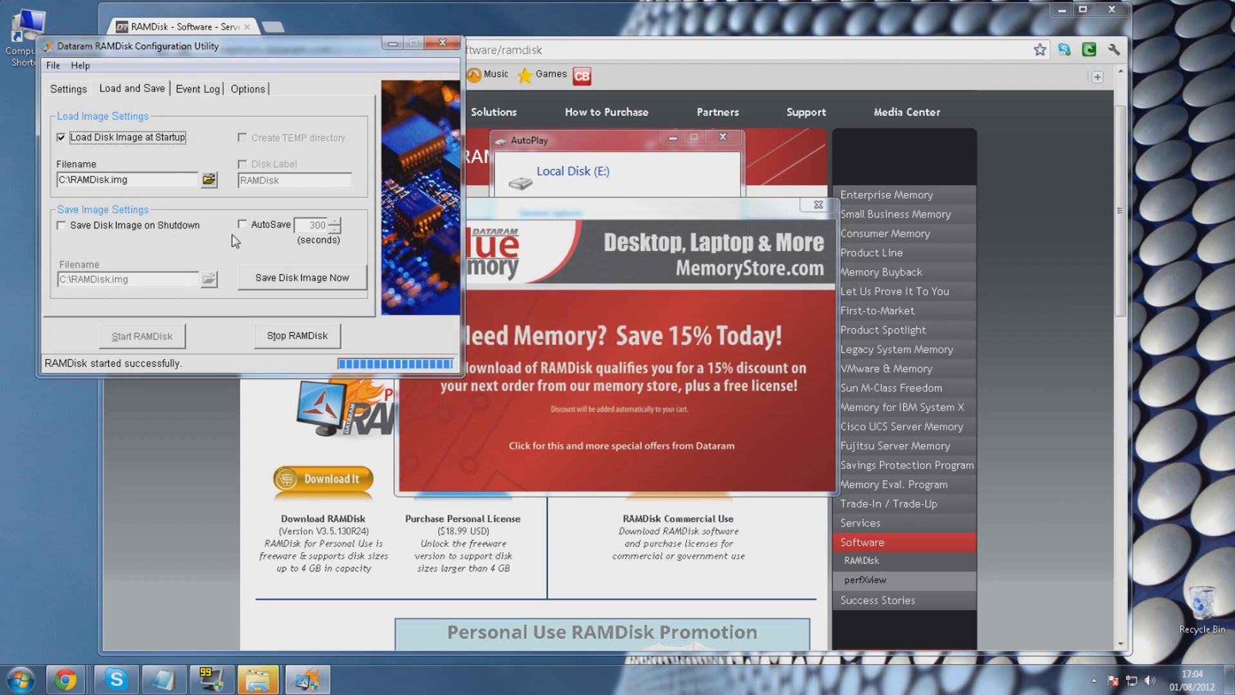
click(88, 232)
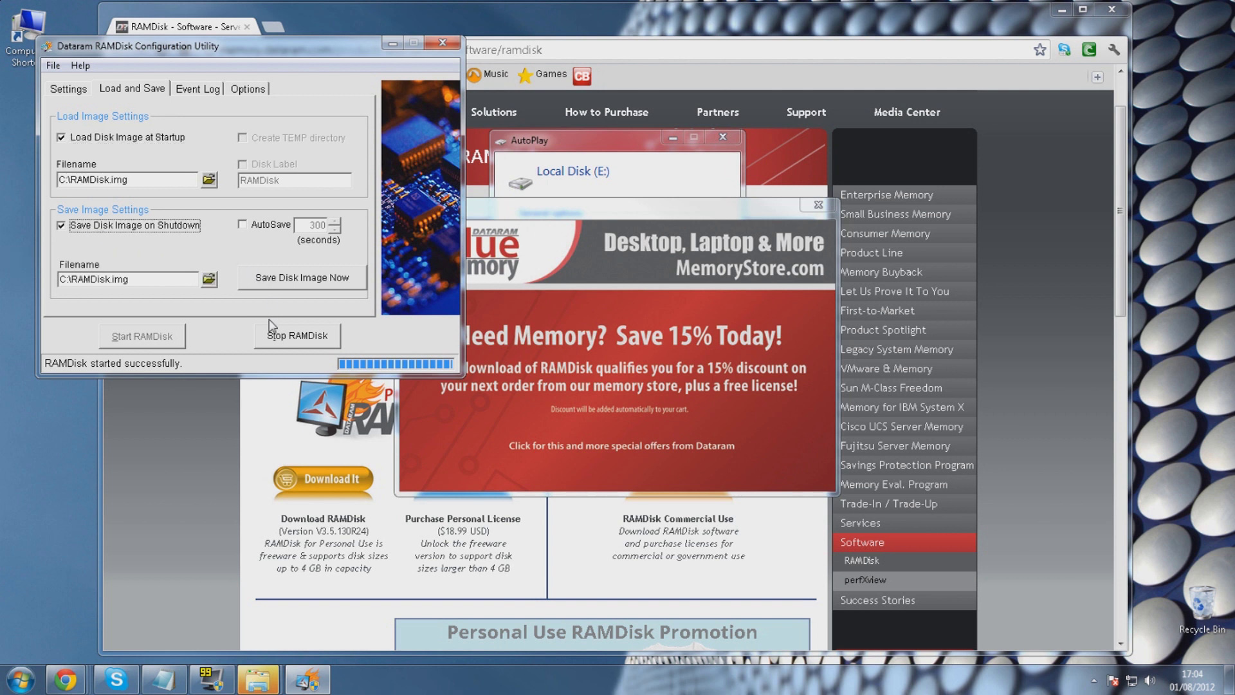
click(301, 289)
click(413, 209)
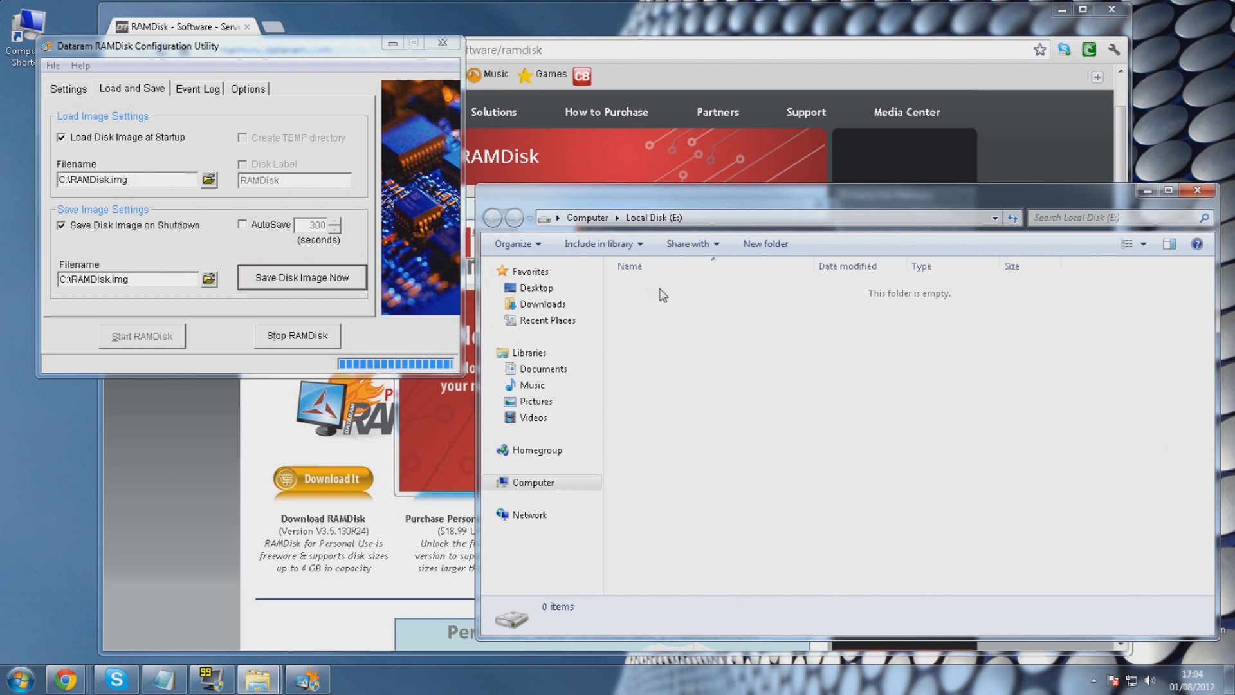
Step: Drag within the Explorer window showing the empty RAM drive E:
mouse_move(628, 279)
mouse_down()
mouse_move(739, 367)
mouse_move(1049, 523)
mouse_up()
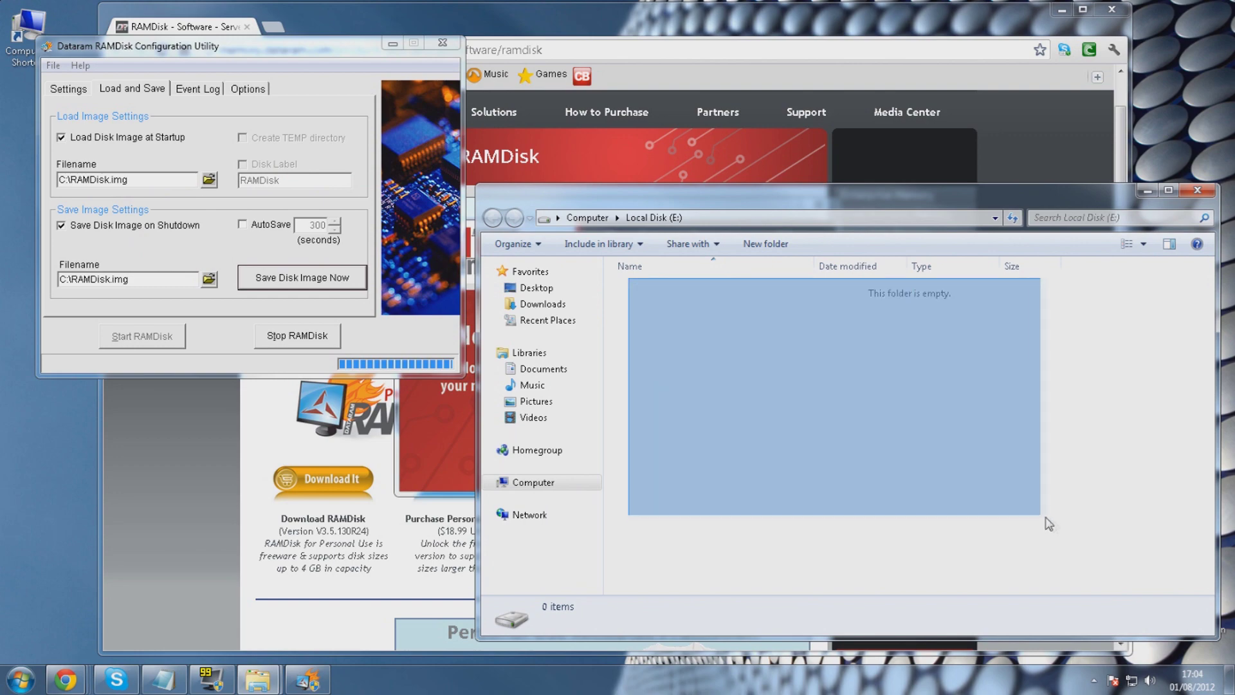